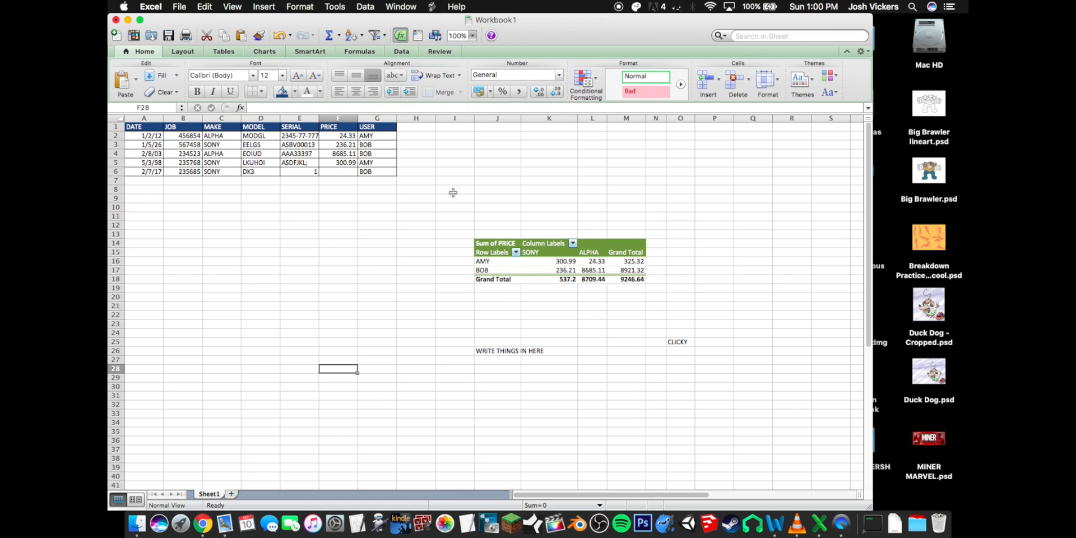
Step: Delete columns I through O, removing the existing PivotTable and the loose notes beside the data
{"action": "left_click_drag", "start_coordinate": [447, 197], "coordinate": [684, 395]}
{"action": "left_click", "coordinate": [452, 117]}
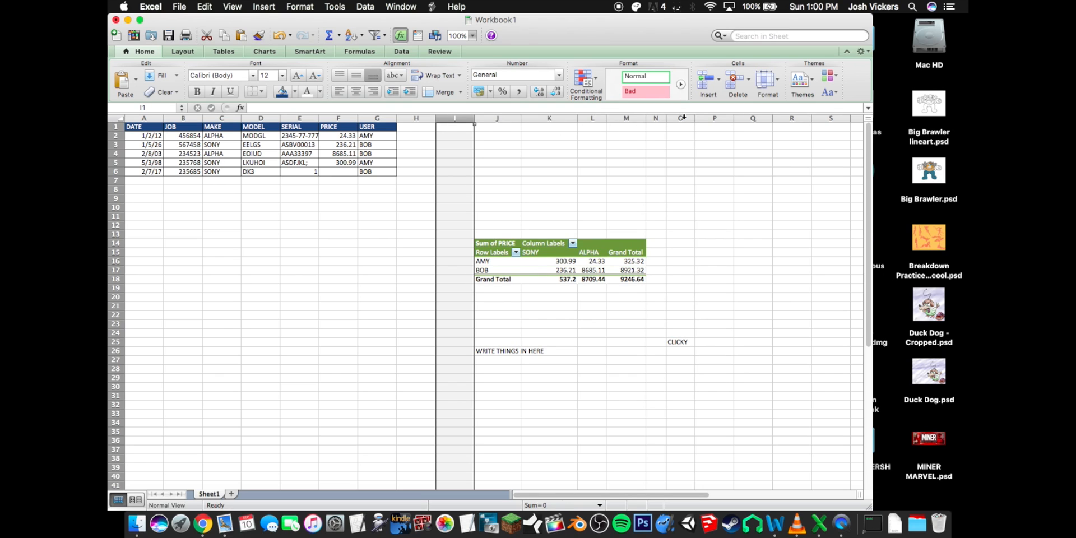
{"action": "left_click", "coordinate": [684, 116], "text": "shift"}
{"action": "right_click", "coordinate": [684, 117]}
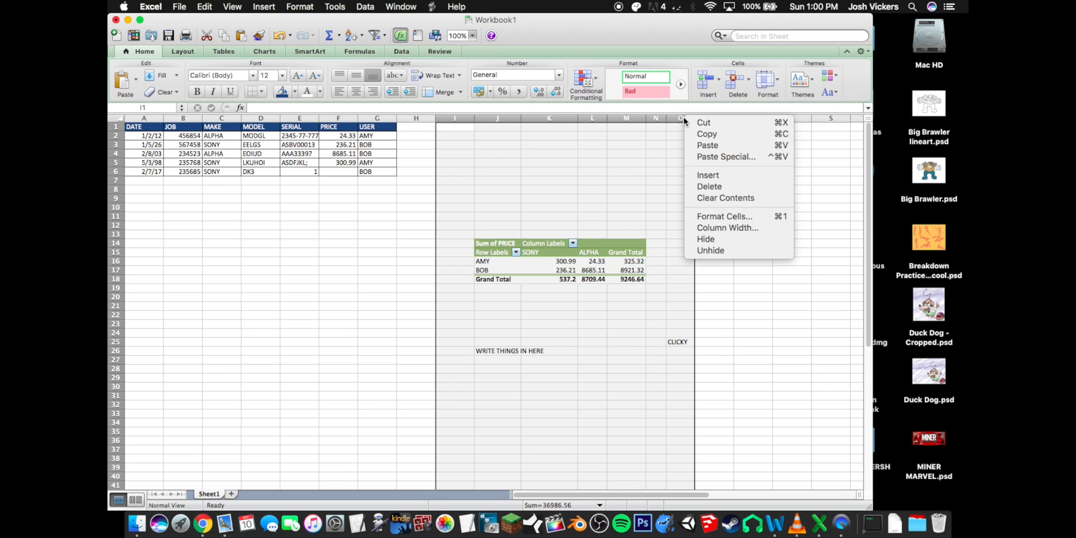
{"action": "left_click", "coordinate": [732, 186]}
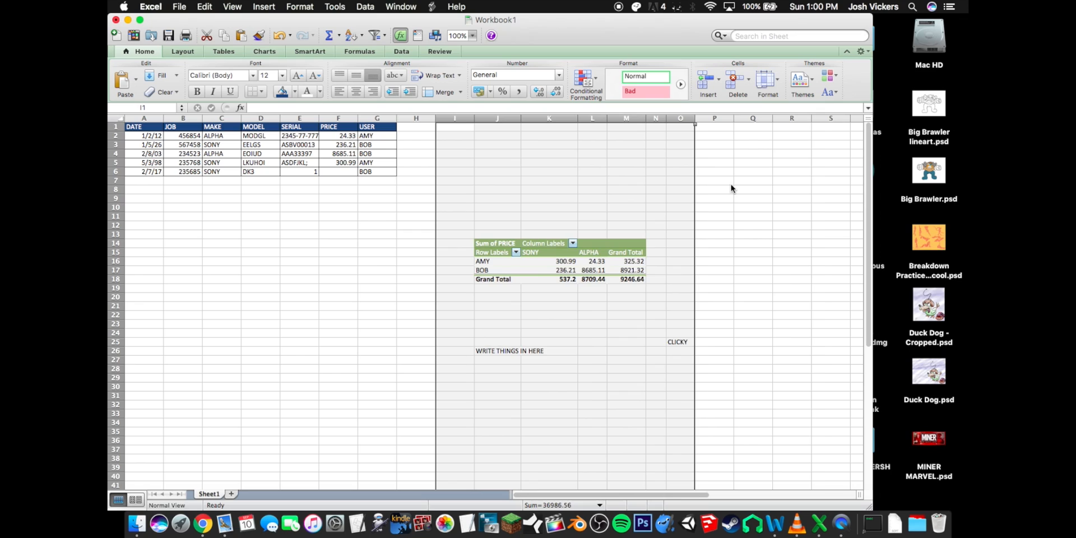
Step: Create a PivotTable from the data range A1:G6 and place it on the existing worksheet at cell H16
{"action": "left_click", "coordinate": [414, 263]}
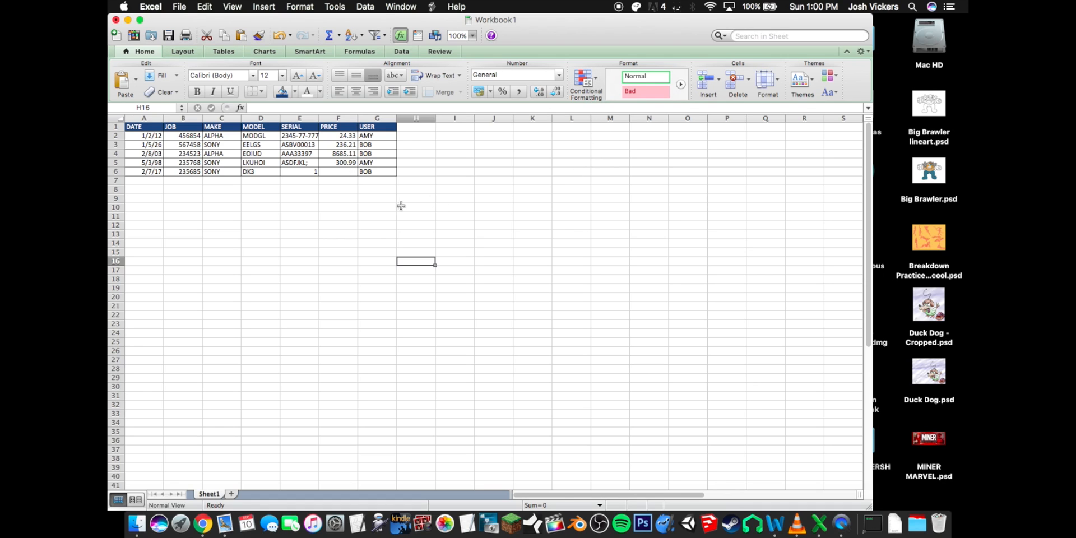
{"action": "left_click", "coordinate": [365, 6]}
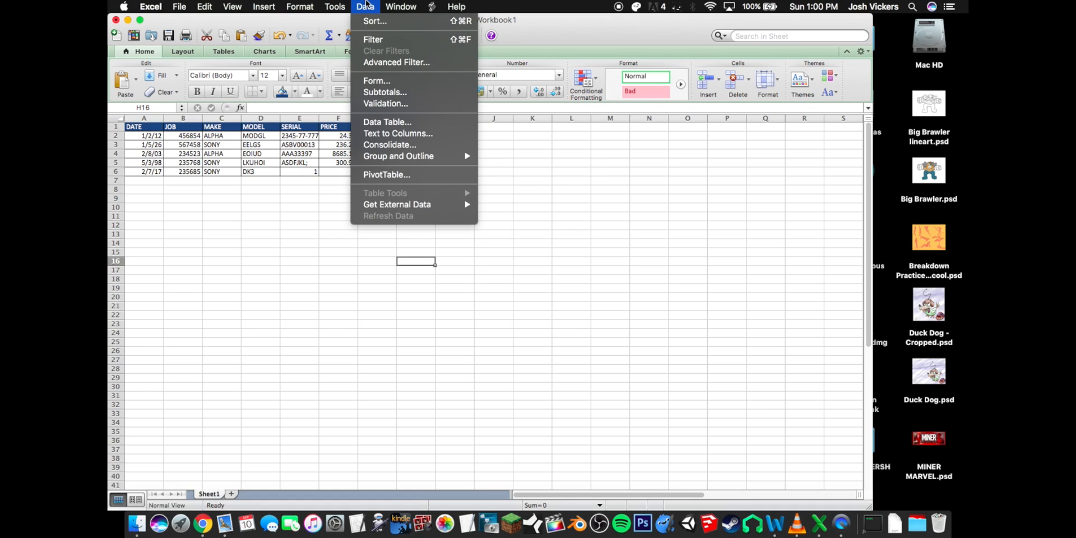
{"action": "left_click", "coordinate": [413, 176]}
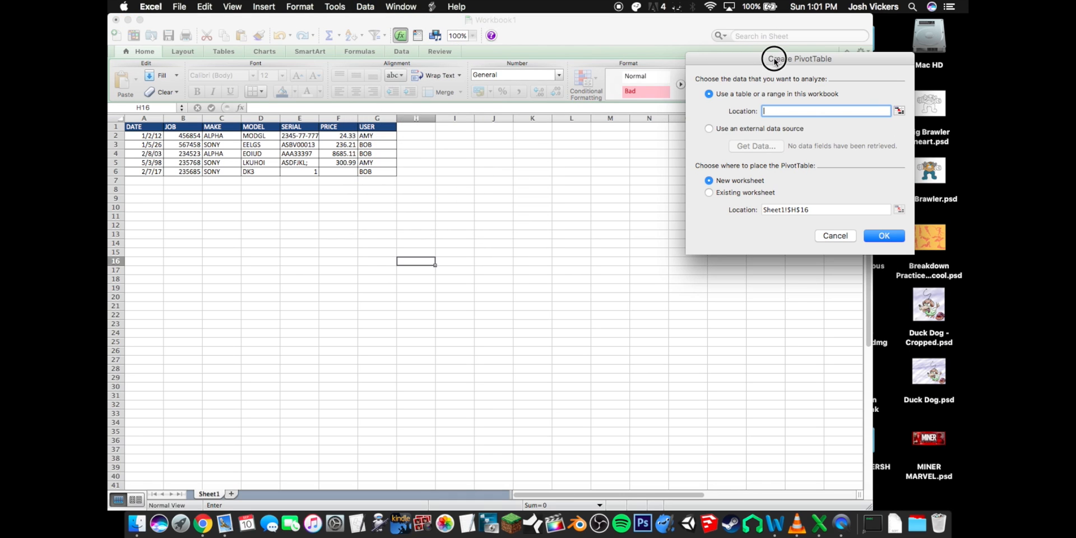
{"action": "left_click_drag", "start_coordinate": [771, 55], "coordinate": [706, 126]}
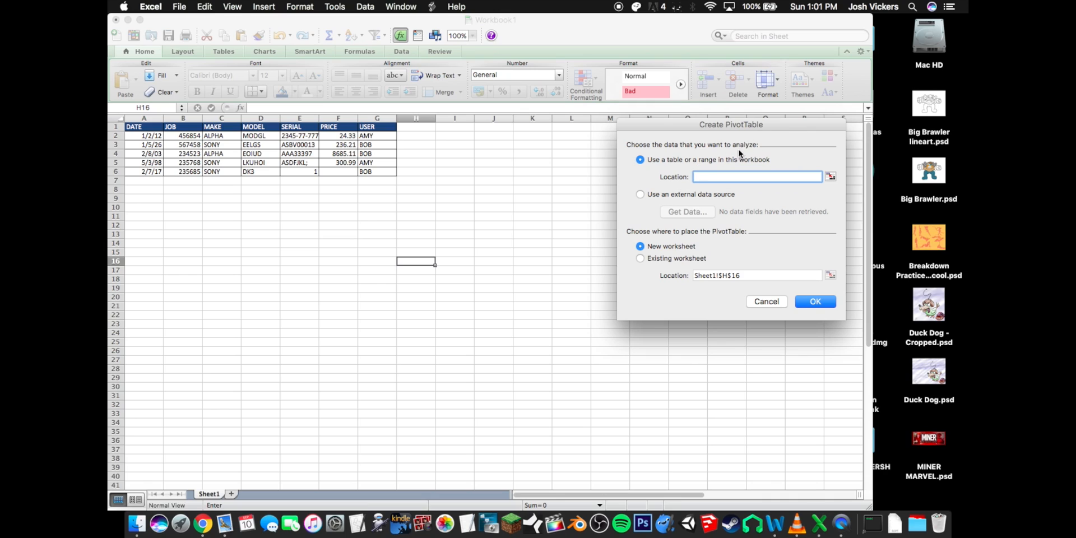
{"action": "left_click", "coordinate": [831, 178]}
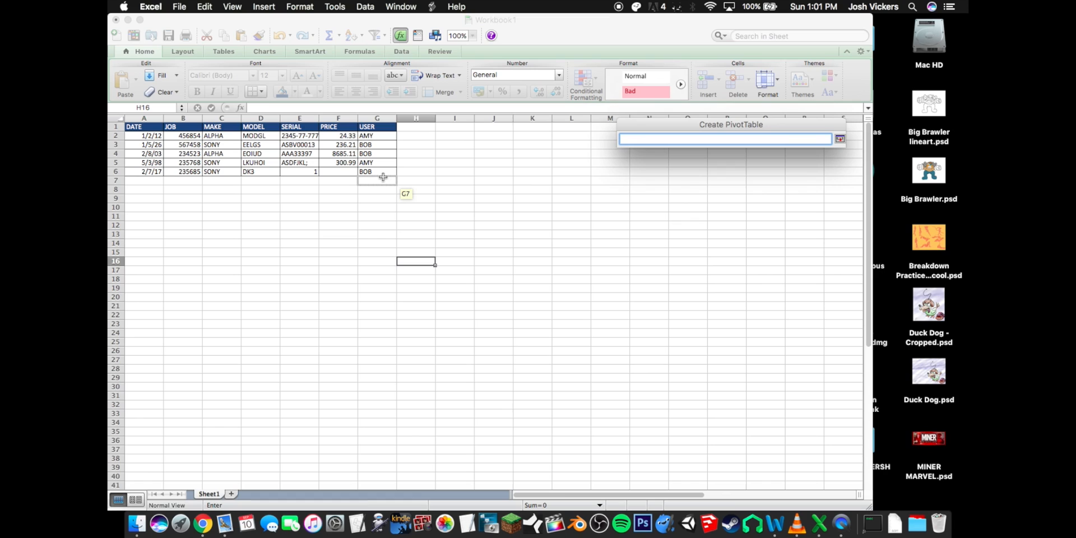
{"action": "left_click_drag", "start_coordinate": [378, 172], "coordinate": [137, 107]}
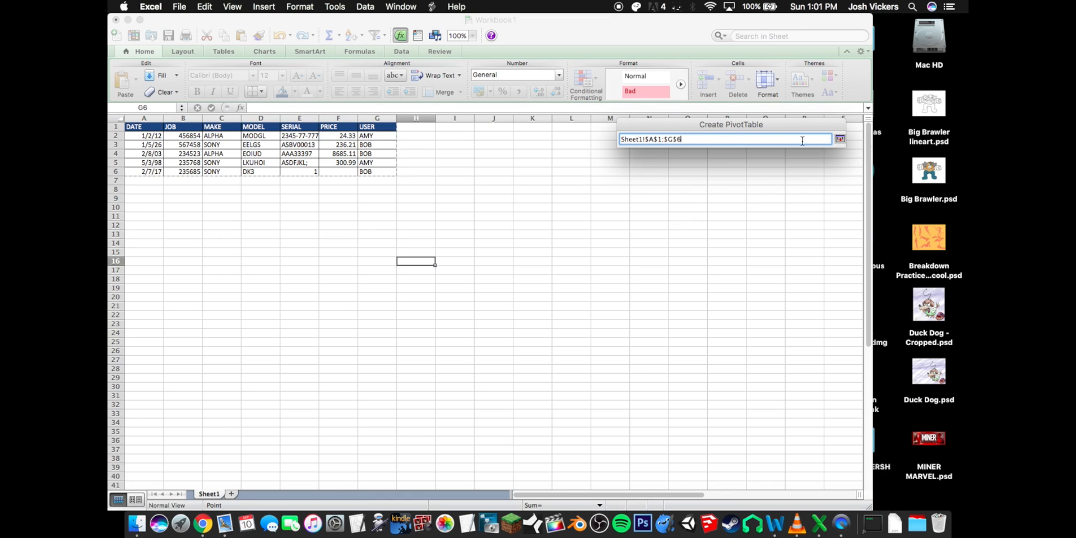
{"action": "left_click", "coordinate": [841, 139]}
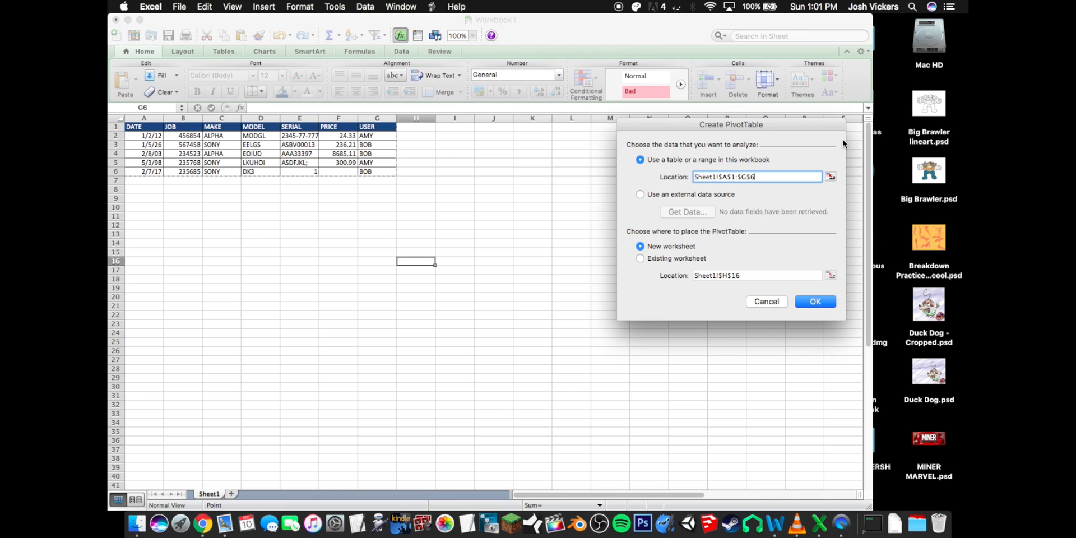
{"action": "left_click", "coordinate": [640, 258]}
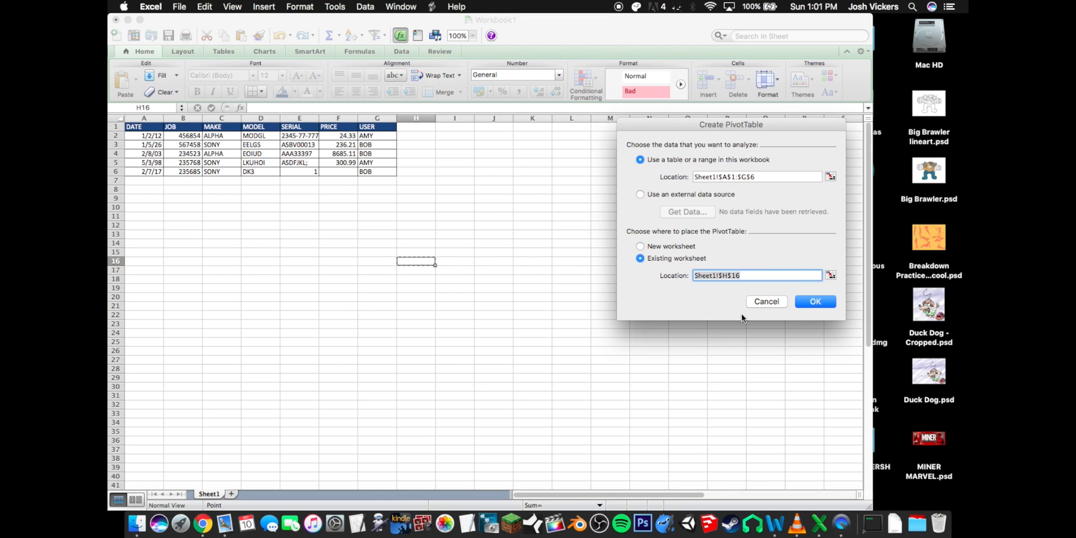
{"action": "left_click", "coordinate": [815, 302]}
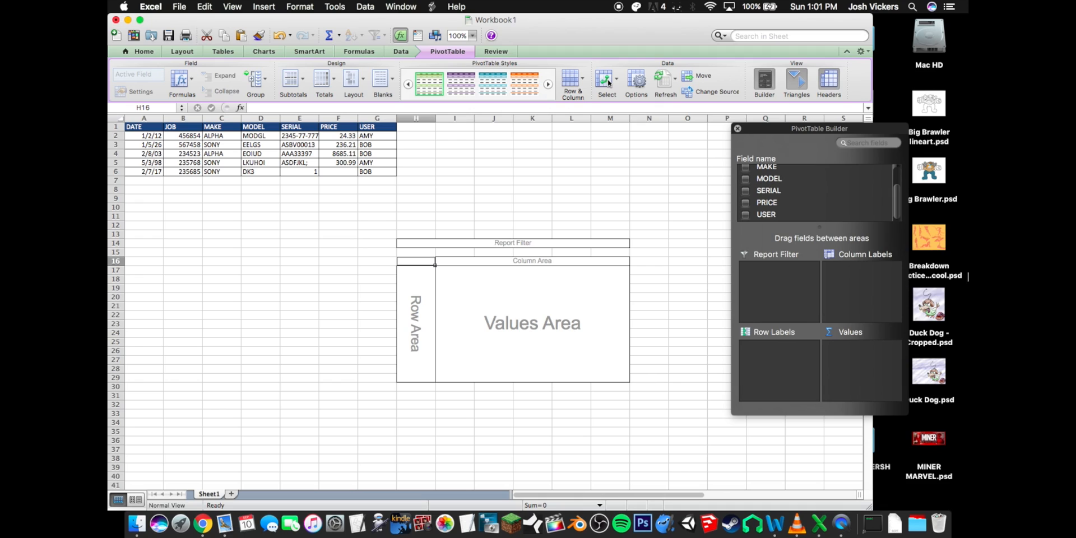
Step: Lay out the PivotTable with USER as row labels, MAKE as column labels and PRICE as values
{"action": "mouse_move", "coordinate": [900, 205]}
{"action": "left_mouse_down"}
{"action": "mouse_move", "coordinate": [898, 186]}
{"action": "mouse_move", "coordinate": [898, 198]}
{"action": "left_mouse_up"}
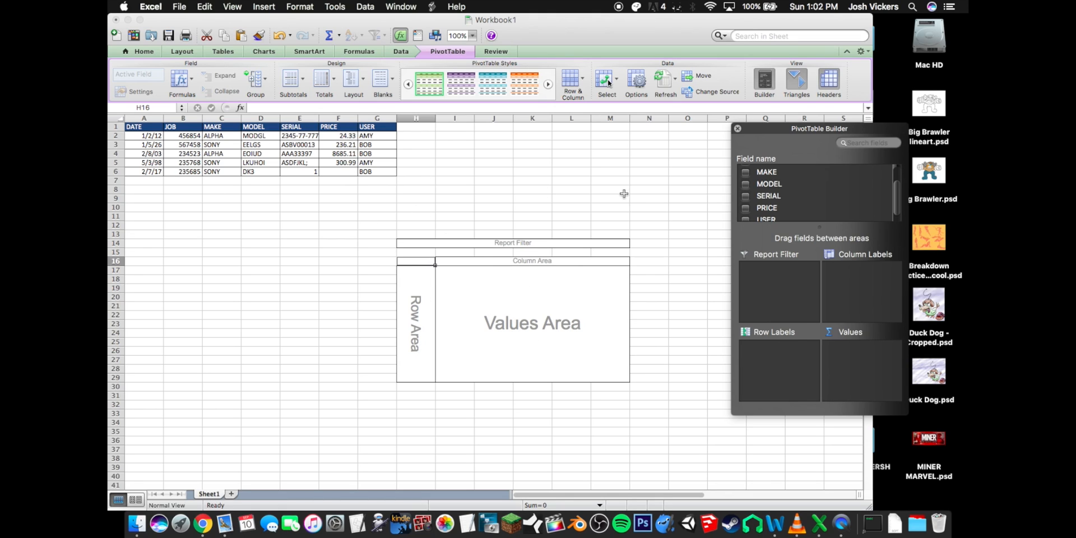
{"action": "scroll", "coordinate": [891, 194], "scroll_direction": "down", "scroll_amount": 1}
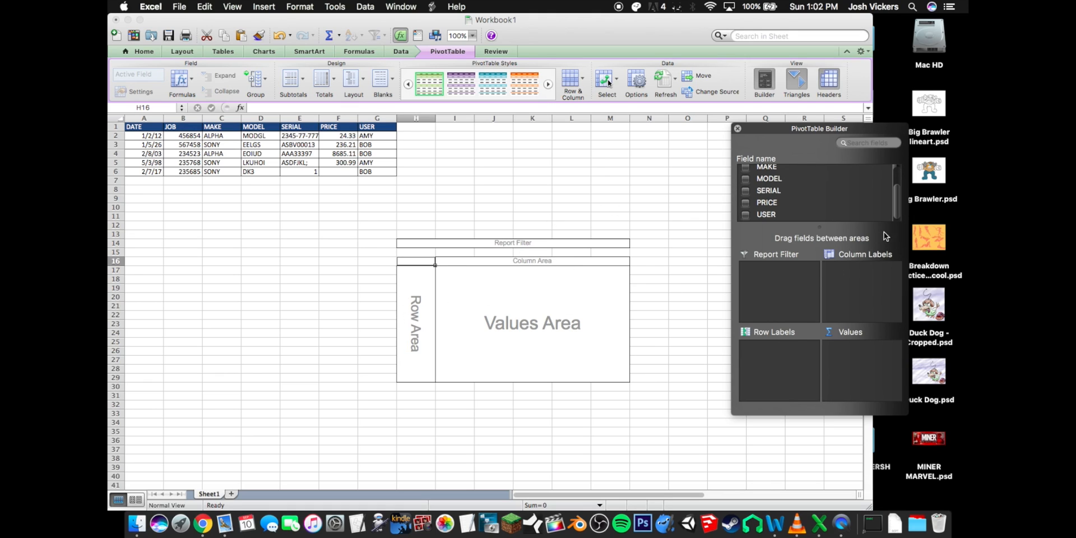
{"action": "left_click_drag", "start_coordinate": [767, 217], "coordinate": [778, 359]}
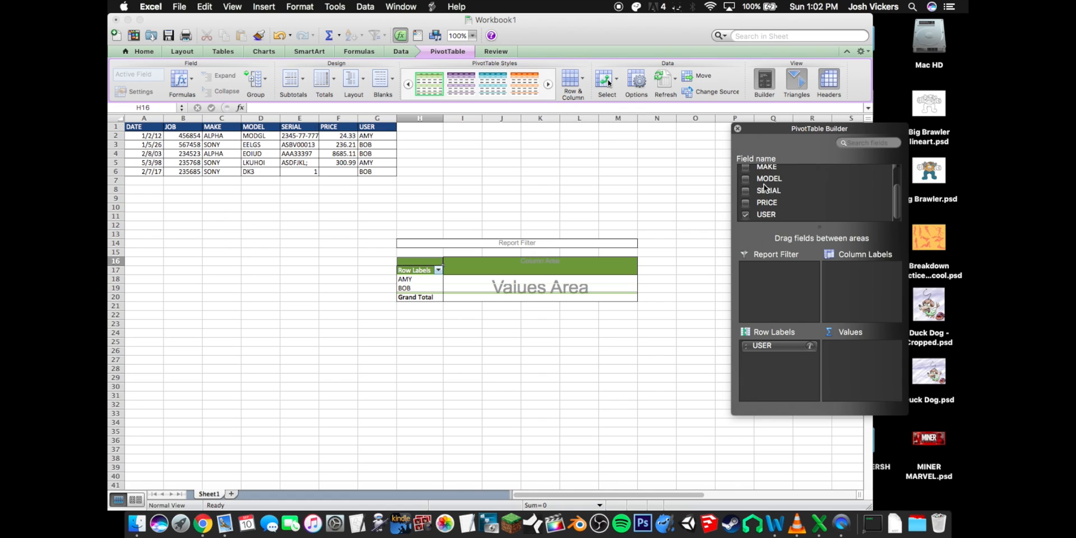
{"action": "left_click", "coordinate": [774, 168]}
{"action": "left_click_drag", "start_coordinate": [774, 167], "coordinate": [843, 279]}
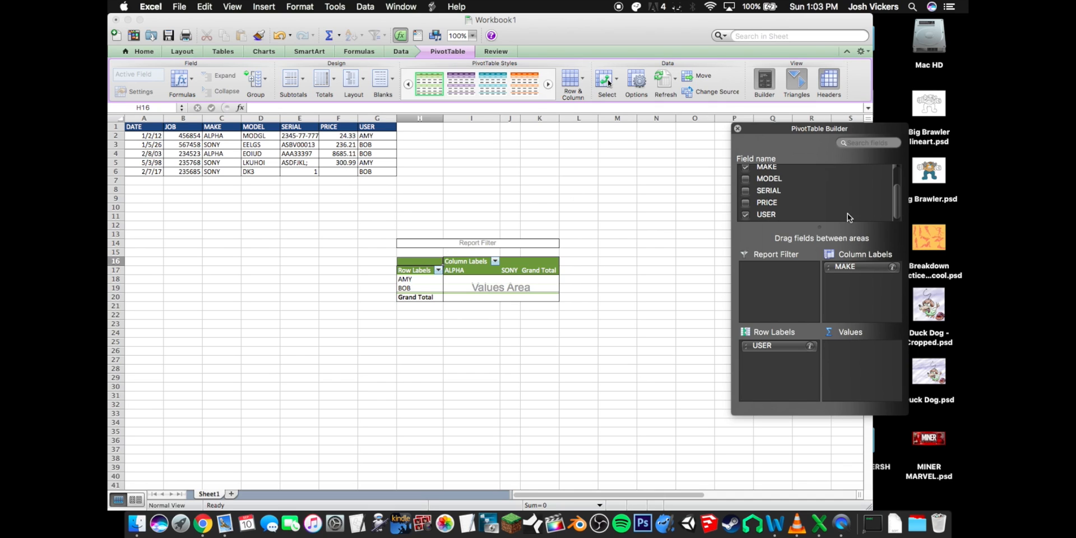
{"action": "left_click_drag", "start_coordinate": [776, 203], "coordinate": [860, 375]}
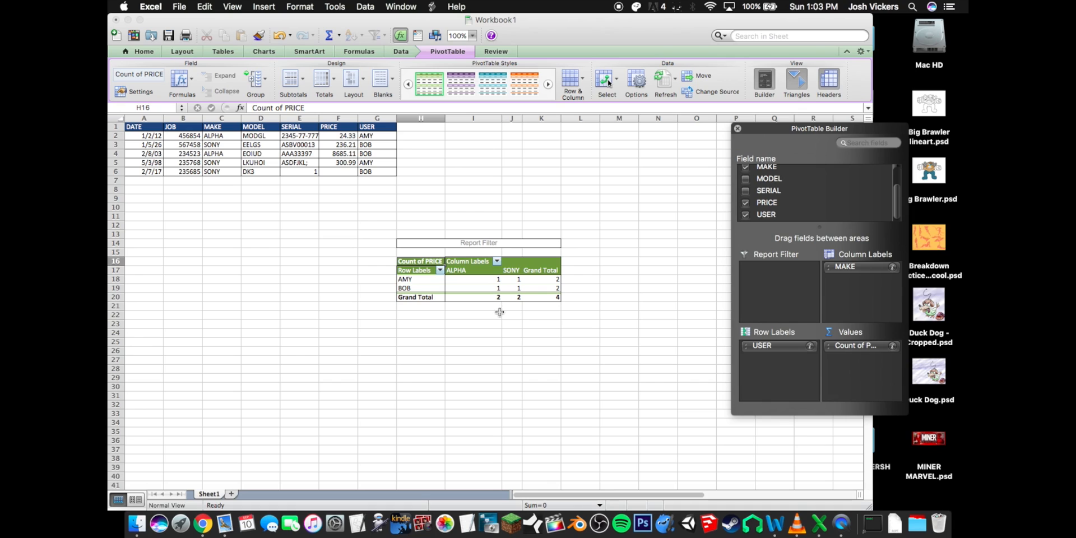
Step: Check the PivotTable's counts for each user and make, and refresh its data
{"action": "left_click", "coordinate": [431, 286]}
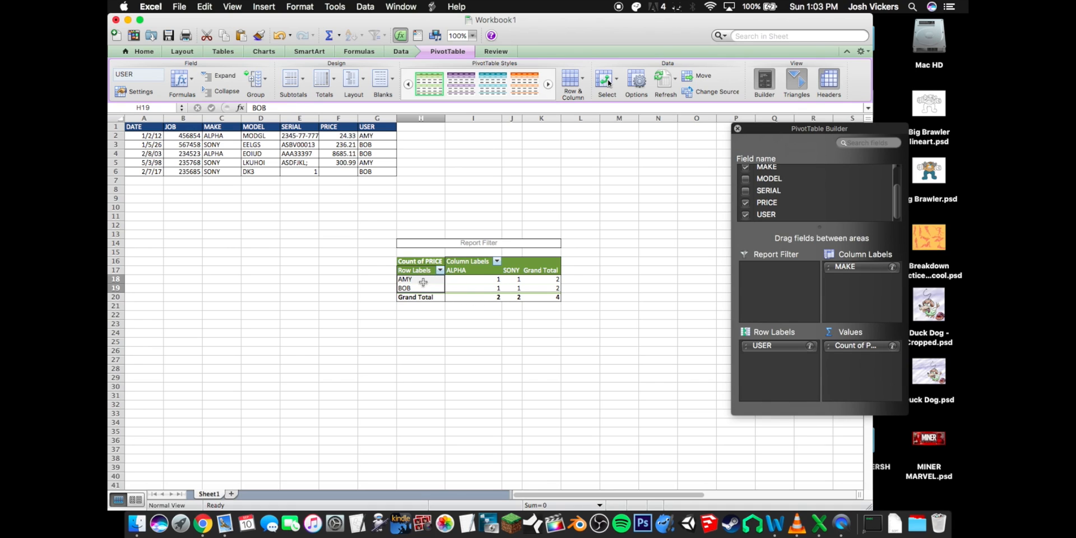
{"action": "left_click", "coordinate": [423, 280]}
{"action": "left_click", "coordinate": [472, 281]}
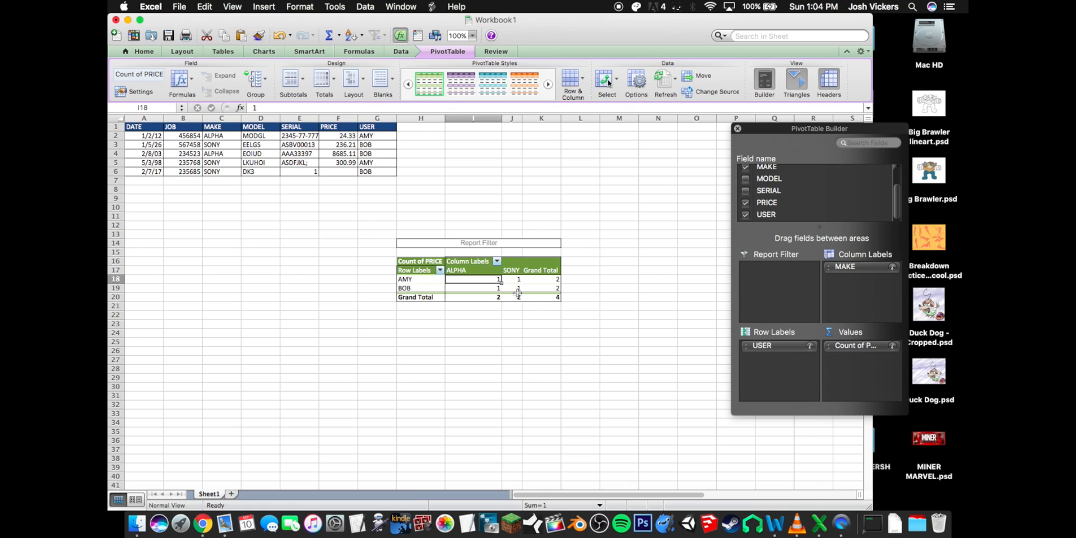
{"action": "left_click", "coordinate": [523, 288]}
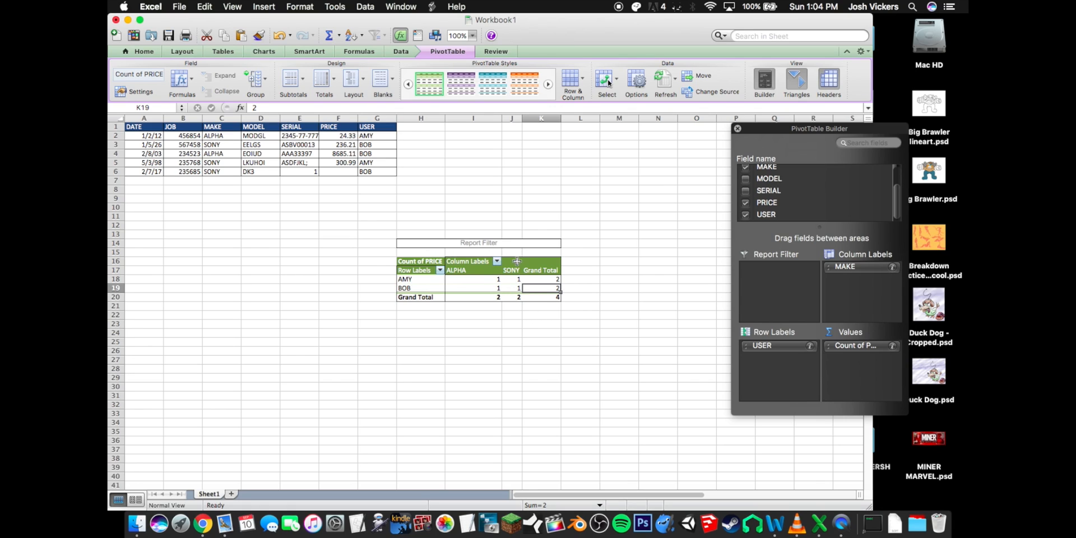
{"action": "right_click", "coordinate": [513, 261]}
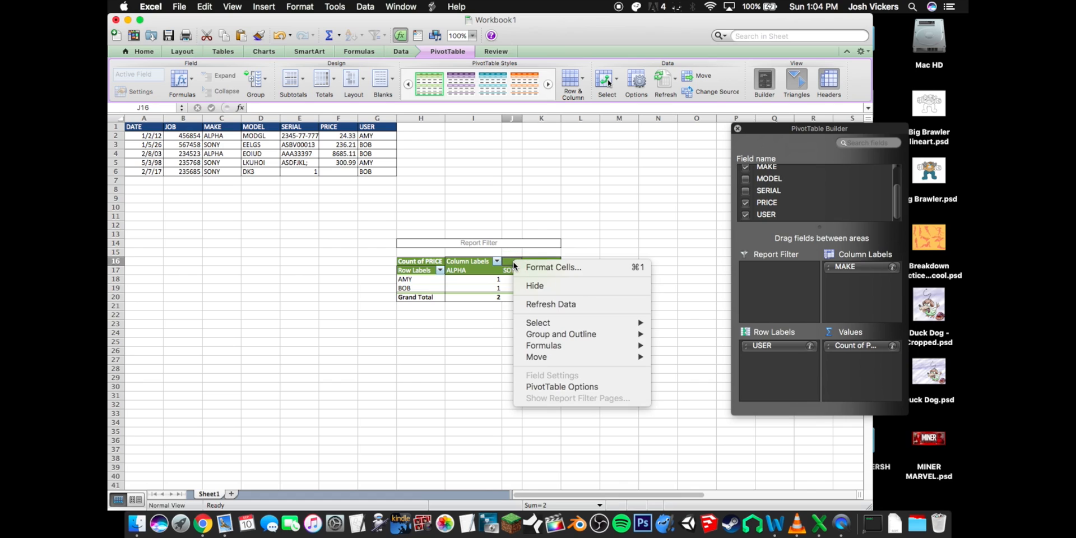
{"action": "left_click", "coordinate": [591, 304]}
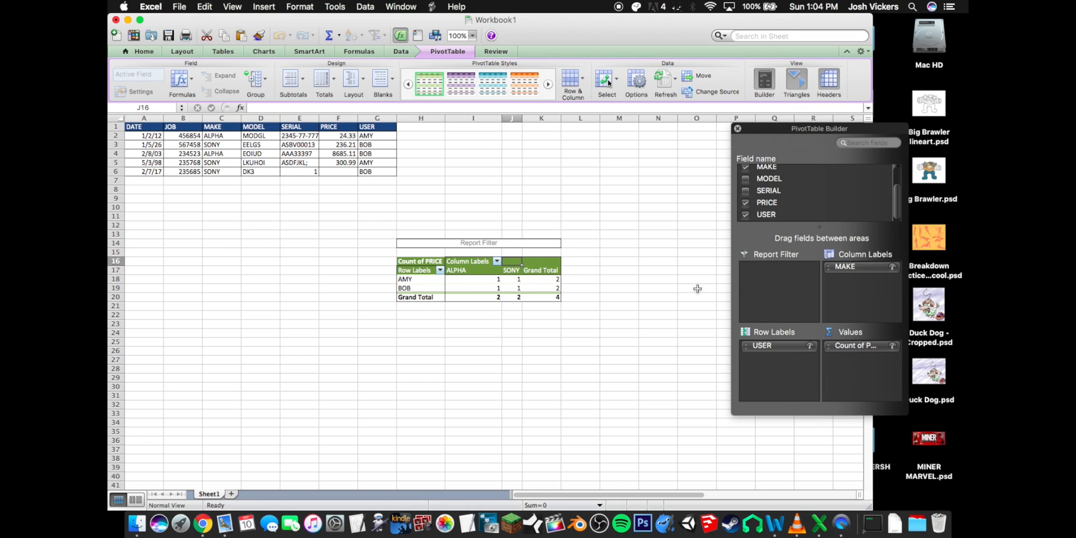
Step: Change the PivotTable's PRICE values to be summarized by Sum
{"action": "left_click", "coordinate": [856, 349]}
{"action": "left_click", "coordinate": [894, 346]}
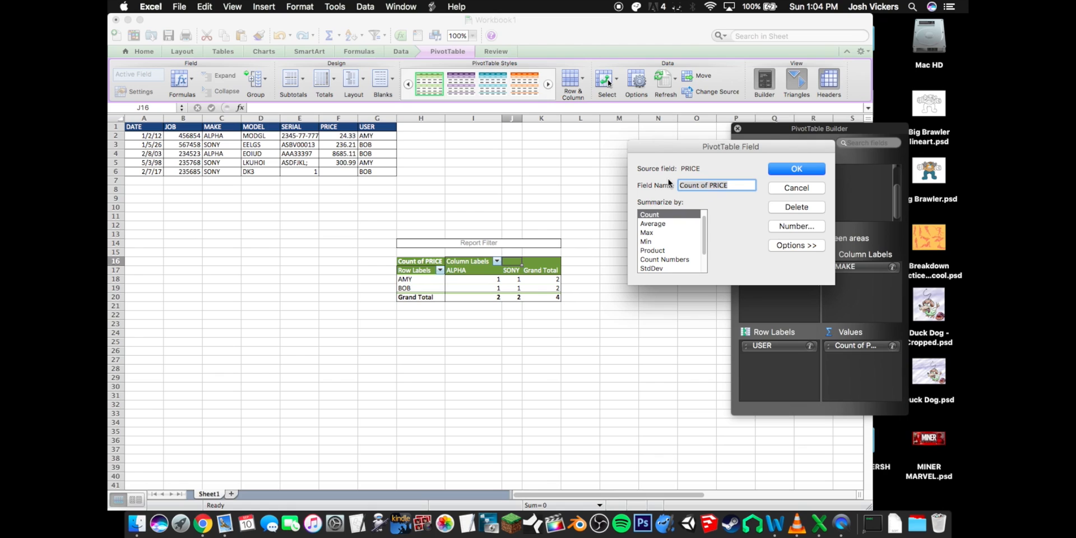
{"action": "left_click_drag", "start_coordinate": [704, 223], "coordinate": [704, 212]}
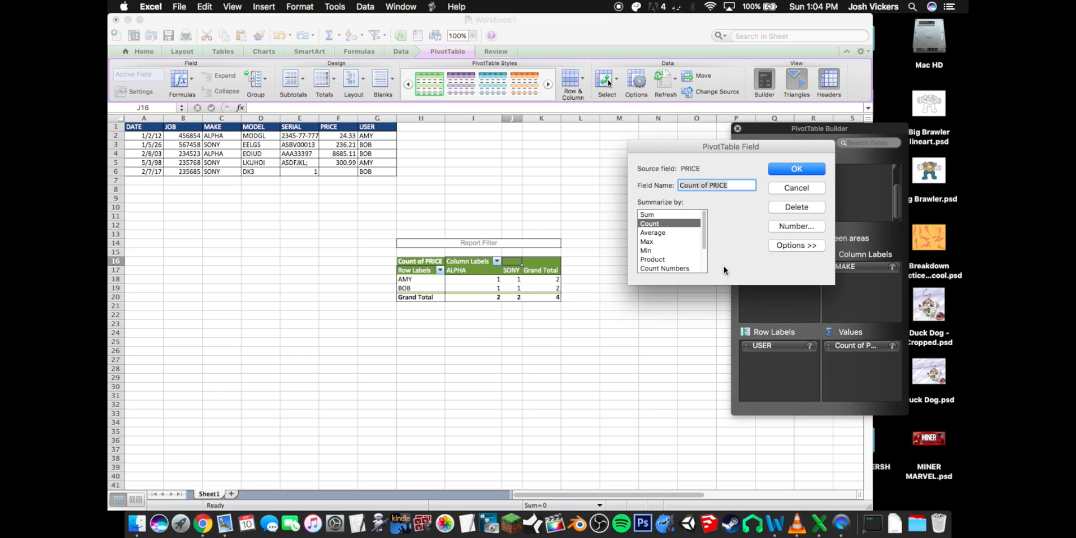
{"action": "left_click", "coordinate": [667, 216]}
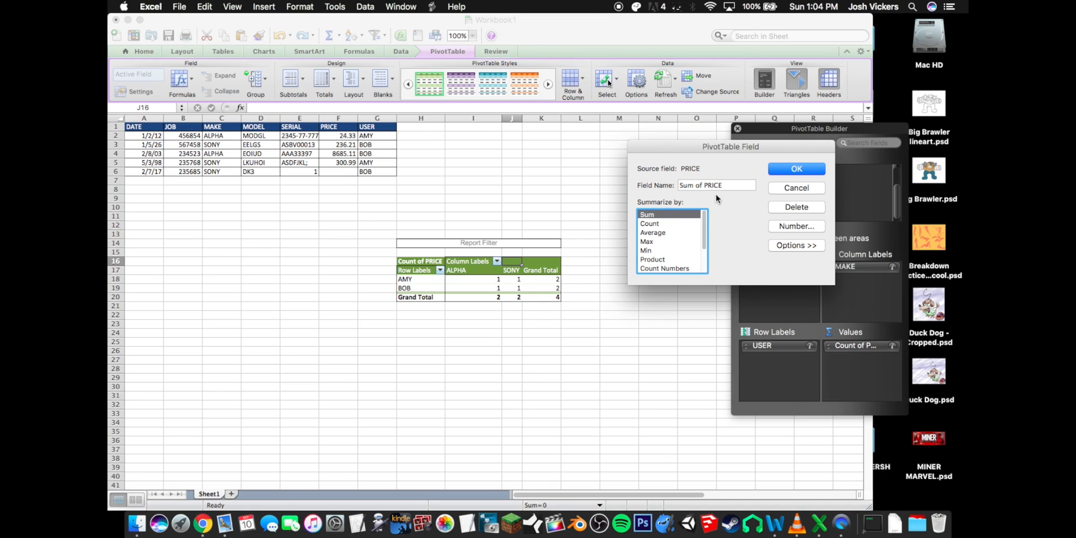
{"action": "left_click", "coordinate": [795, 169]}
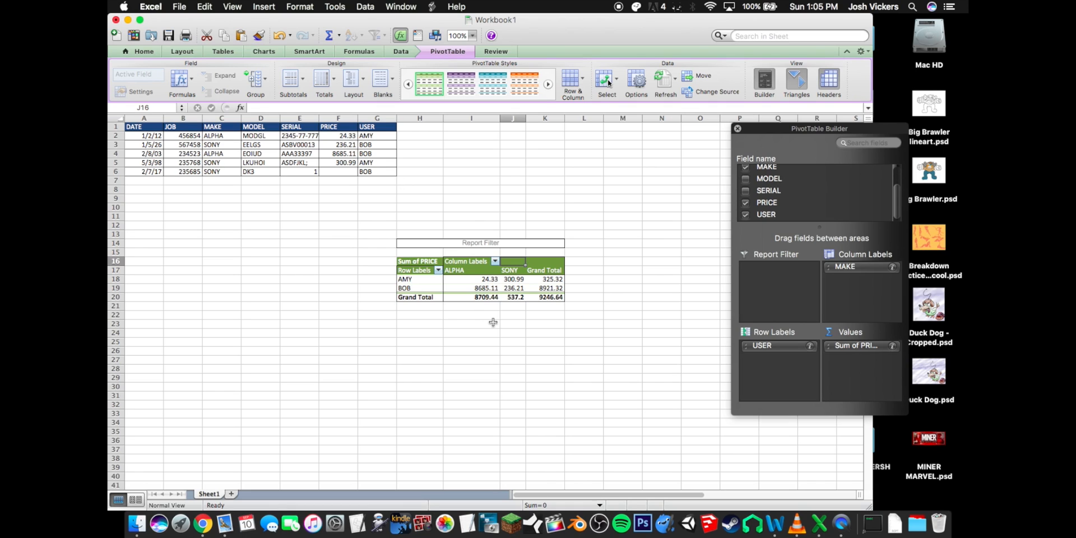
Step: Enter 567.00 as the missing price in cell F6 of the source data
{"action": "left_click", "coordinate": [348, 171]}
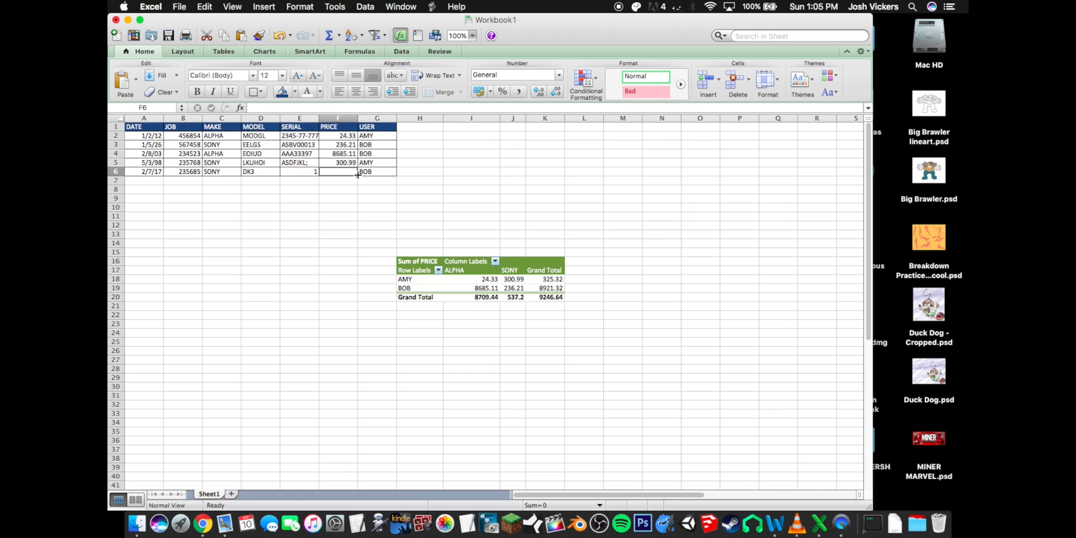
{"action": "type", "text": "567.00"}
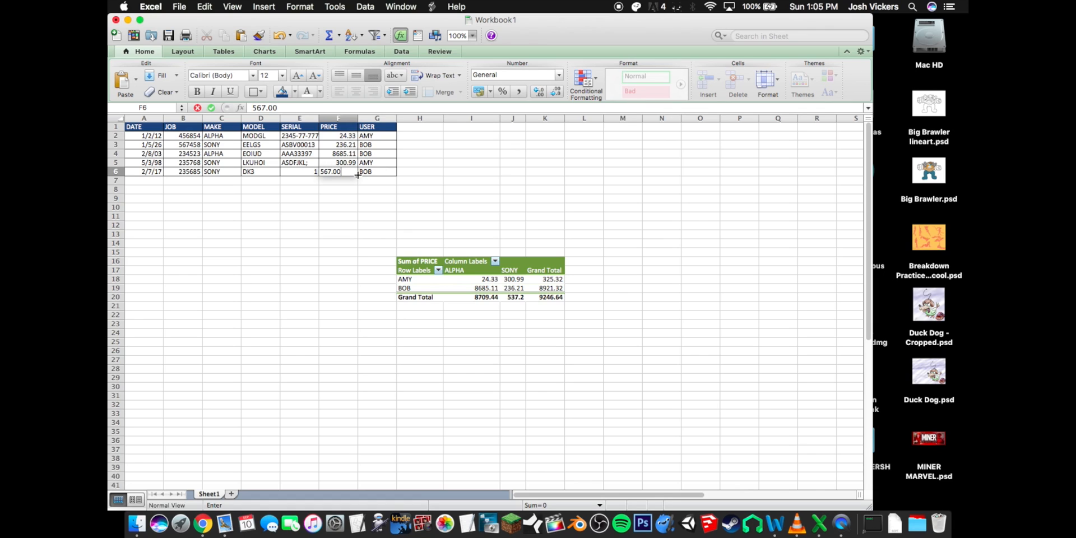
{"action": "key", "text": "Return"}
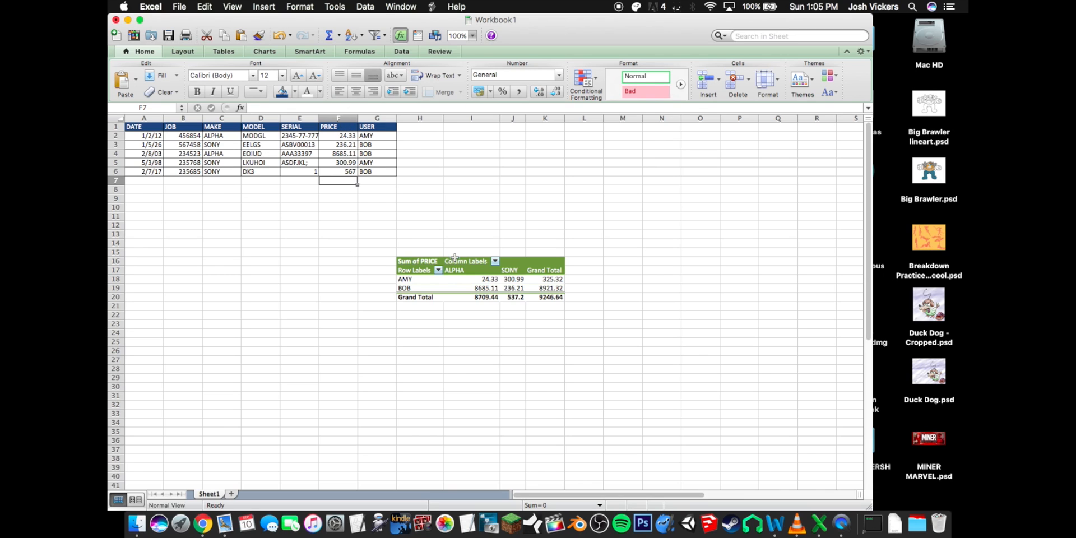
Step: Summarize the PivotTable's PRICE values by Count and refresh its data to include the new price in row 6
{"action": "left_click", "coordinate": [513, 287]}
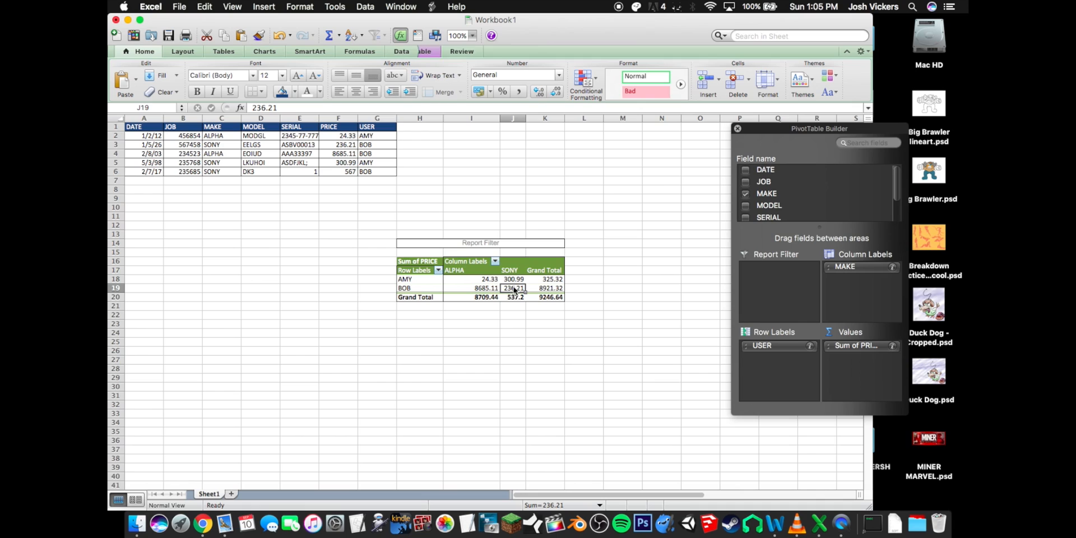
{"action": "left_click", "coordinate": [893, 346]}
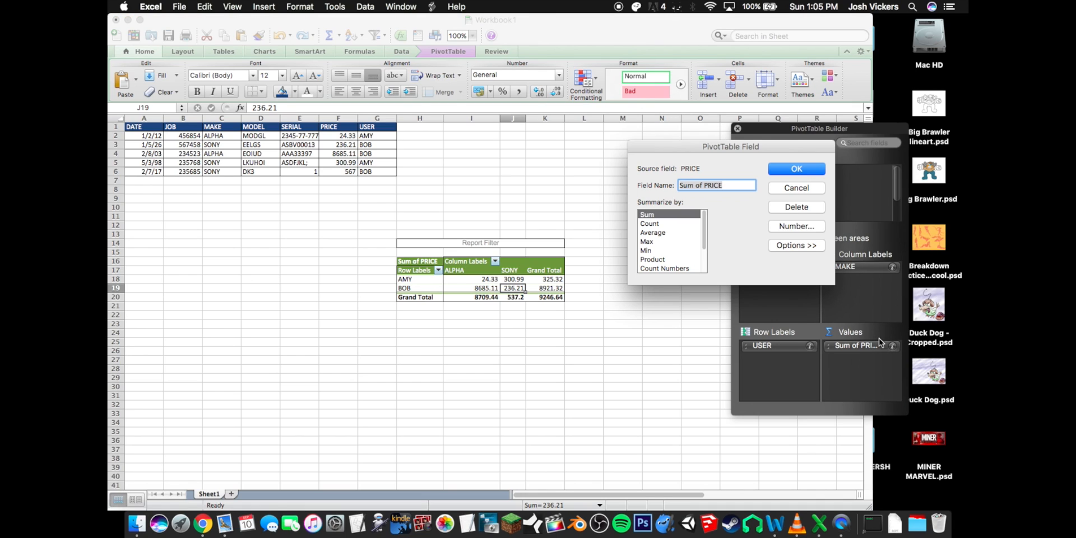
{"action": "left_click", "coordinate": [675, 224]}
{"action": "left_click", "coordinate": [803, 167]}
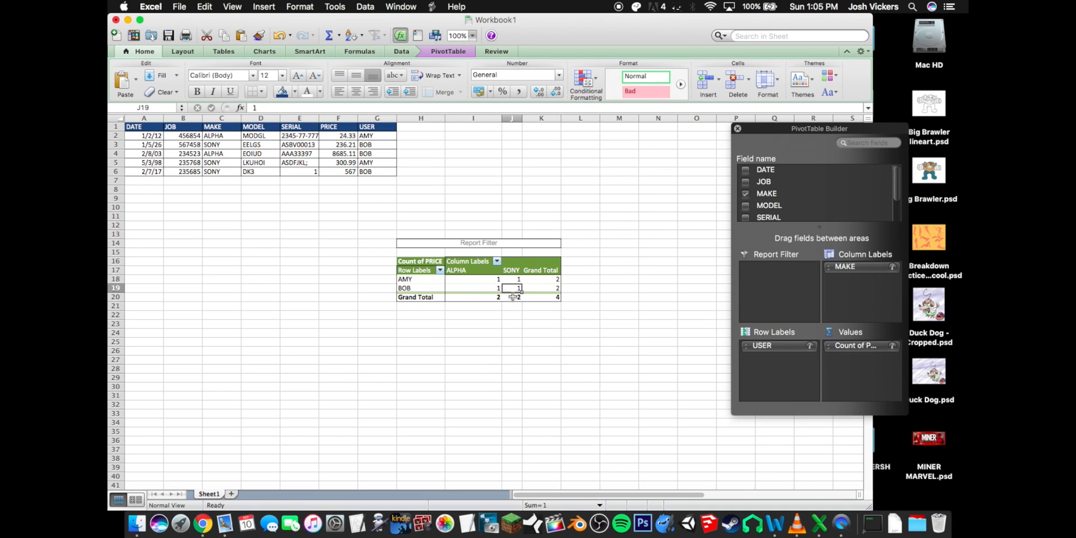
{"action": "right_click", "coordinate": [534, 273]}
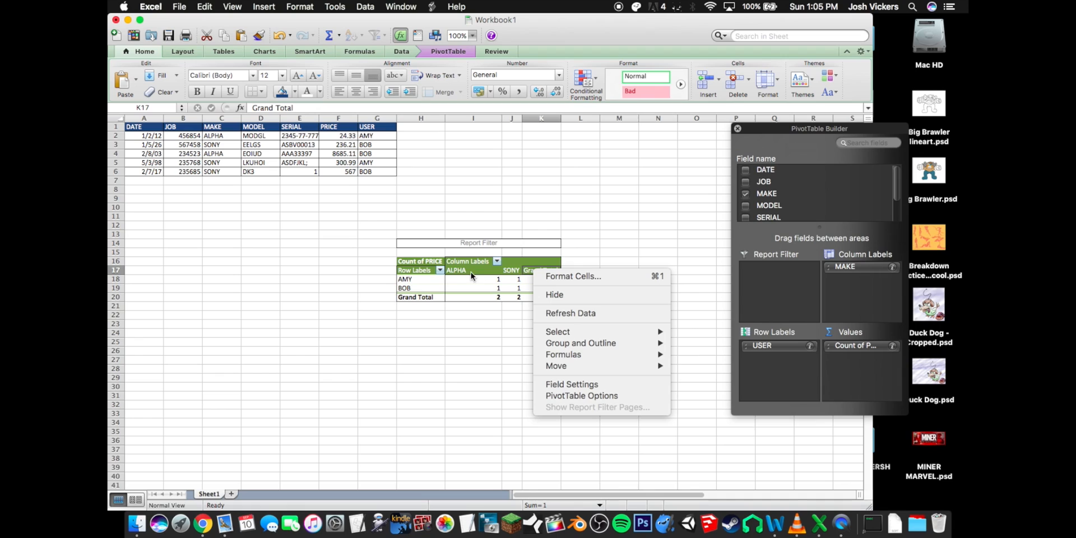
{"action": "left_click", "coordinate": [596, 313]}
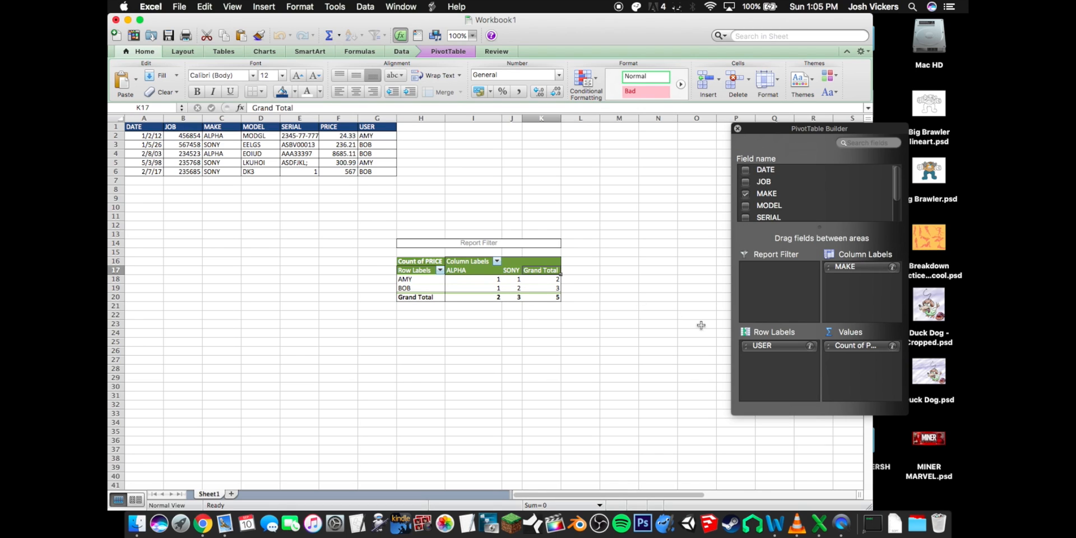
Step: Change the PivotTable's PRICE values from a count to be summarized by Sum
{"action": "left_click", "coordinate": [893, 345]}
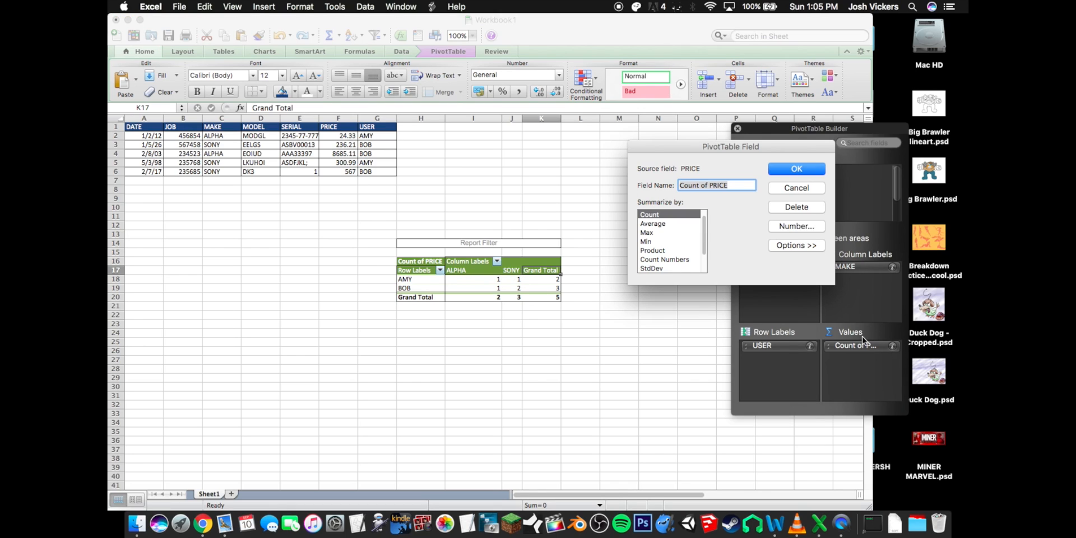
{"action": "left_click_drag", "start_coordinate": [704, 233], "coordinate": [705, 222]}
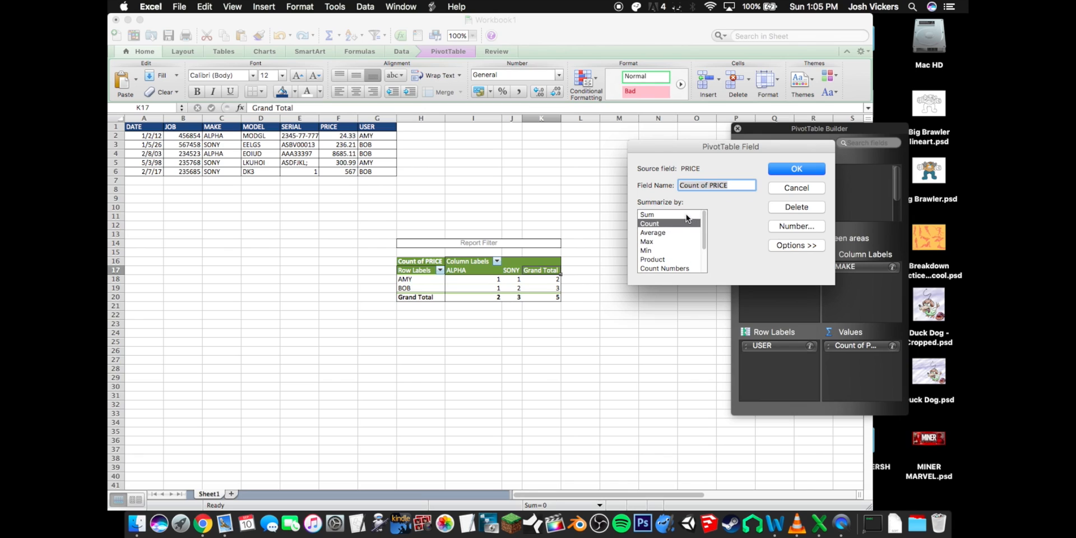
{"action": "left_click", "coordinate": [686, 215]}
{"action": "left_click", "coordinate": [795, 169]}
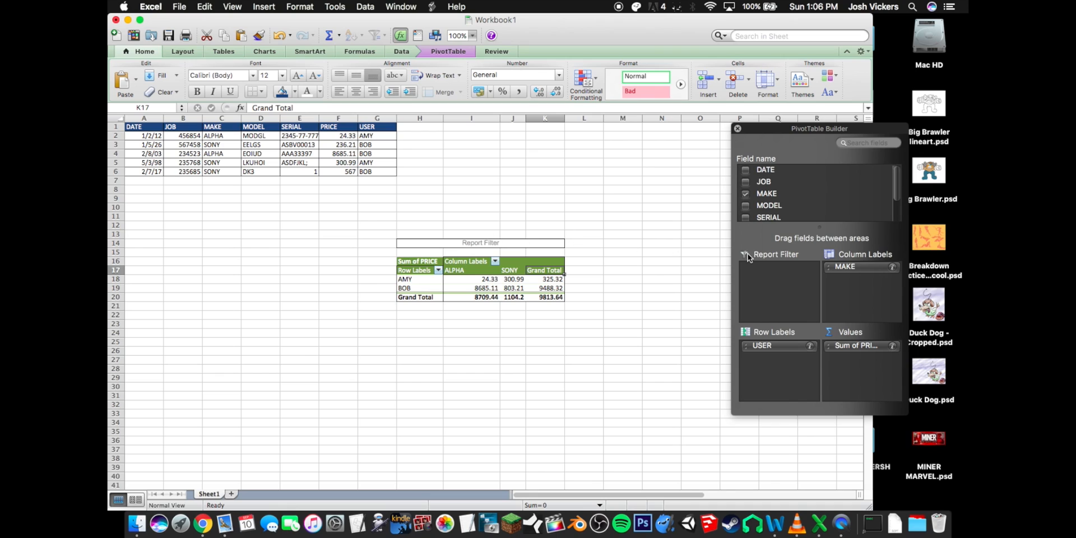
Step: Add DATE as the PivotTable's report filter and restrict it to 5/3/98 and 2/8/03
{"action": "left_click", "coordinate": [772, 174]}
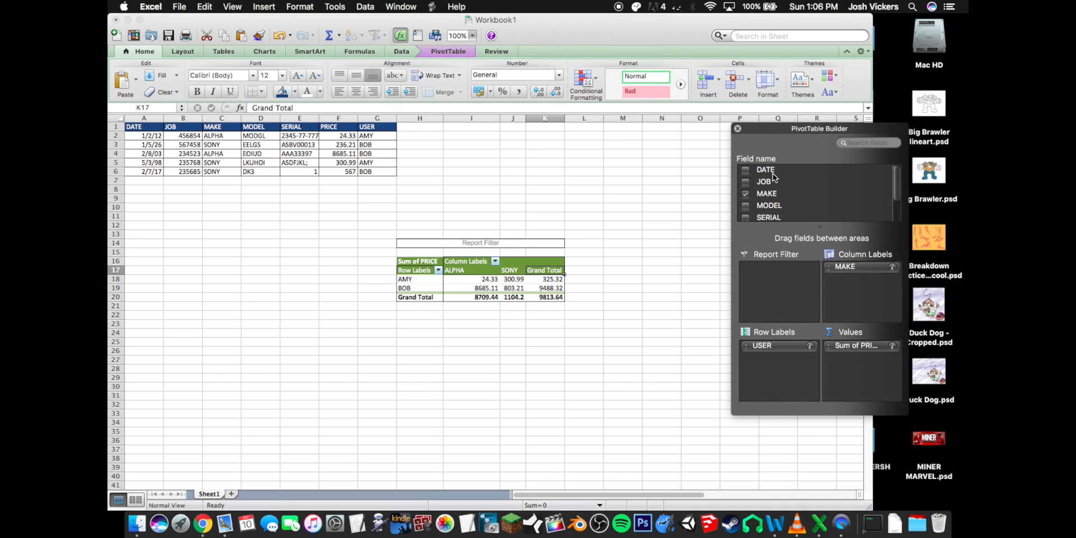
{"action": "left_click_drag", "start_coordinate": [769, 171], "coordinate": [761, 298]}
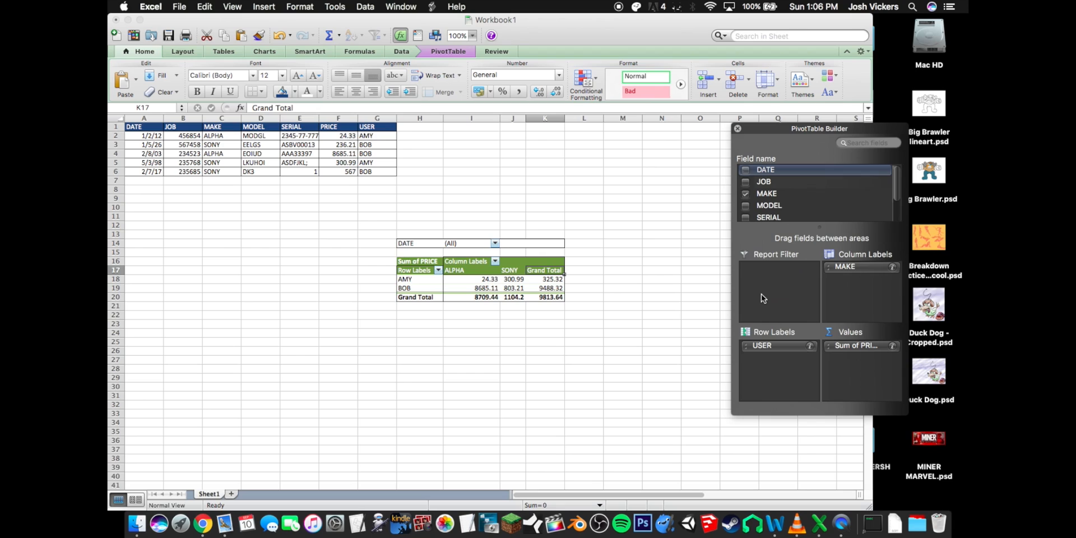
{"action": "left_click", "coordinate": [495, 243]}
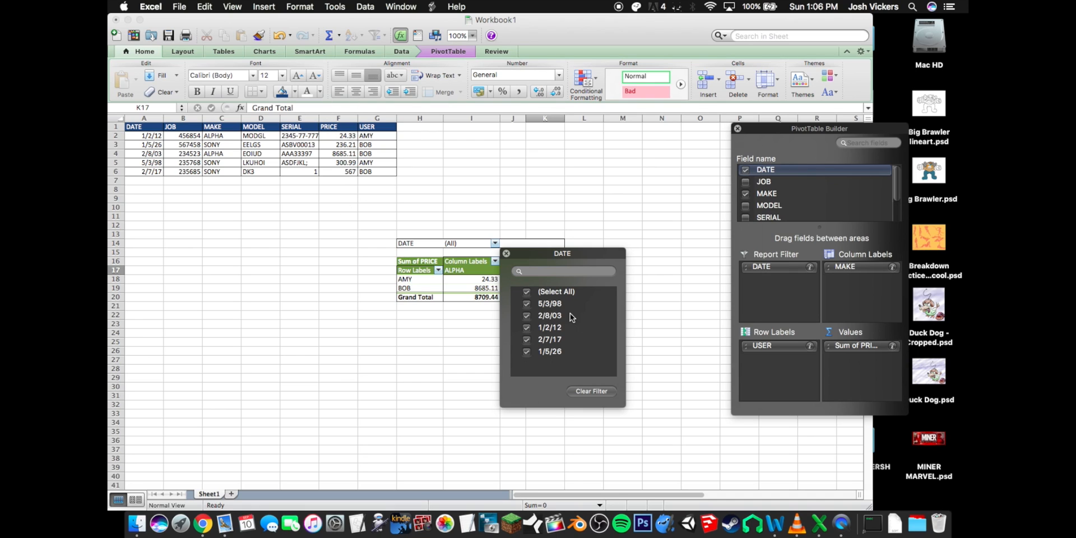
{"action": "left_click", "coordinate": [569, 292]}
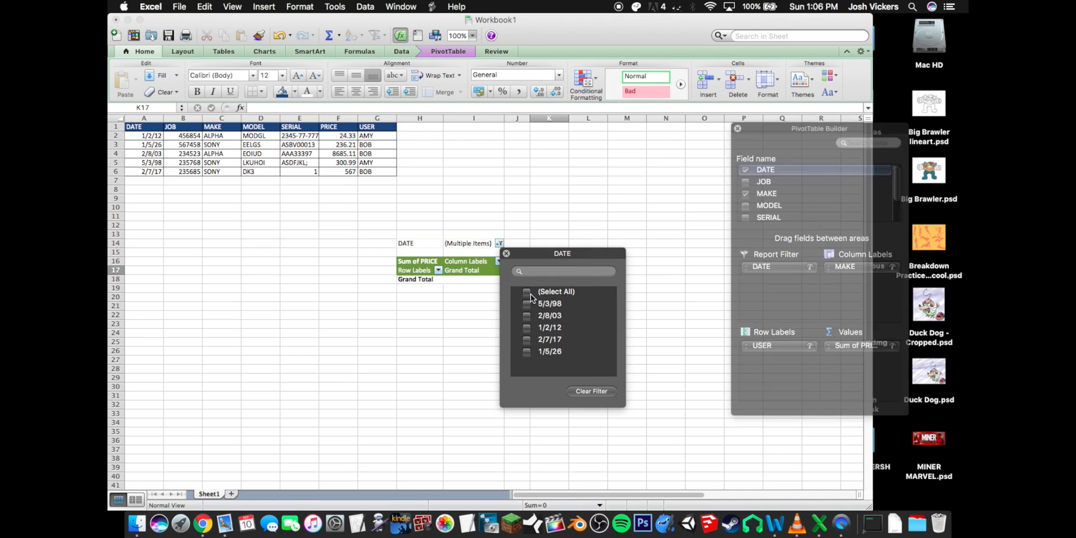
{"action": "left_click", "coordinate": [527, 303]}
{"action": "left_click", "coordinate": [527, 316]}
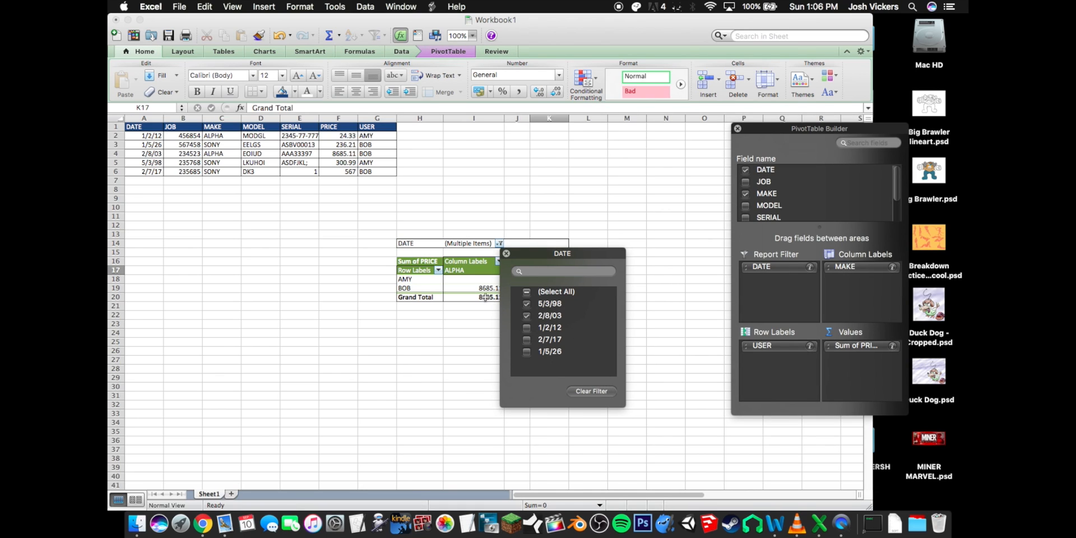
Step: Move the DATE filter list clear of the PivotTable, clear the filter and close the list
{"action": "left_click_drag", "start_coordinate": [578, 260], "coordinate": [734, 282]}
{"action": "left_click_drag", "start_coordinate": [665, 282], "coordinate": [657, 269]}
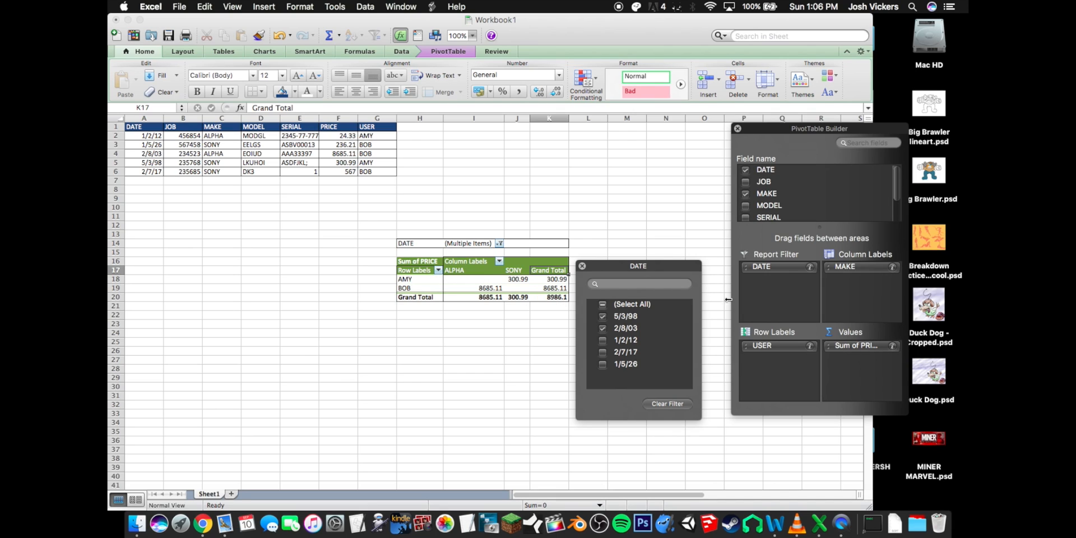
{"action": "left_click", "coordinate": [685, 404]}
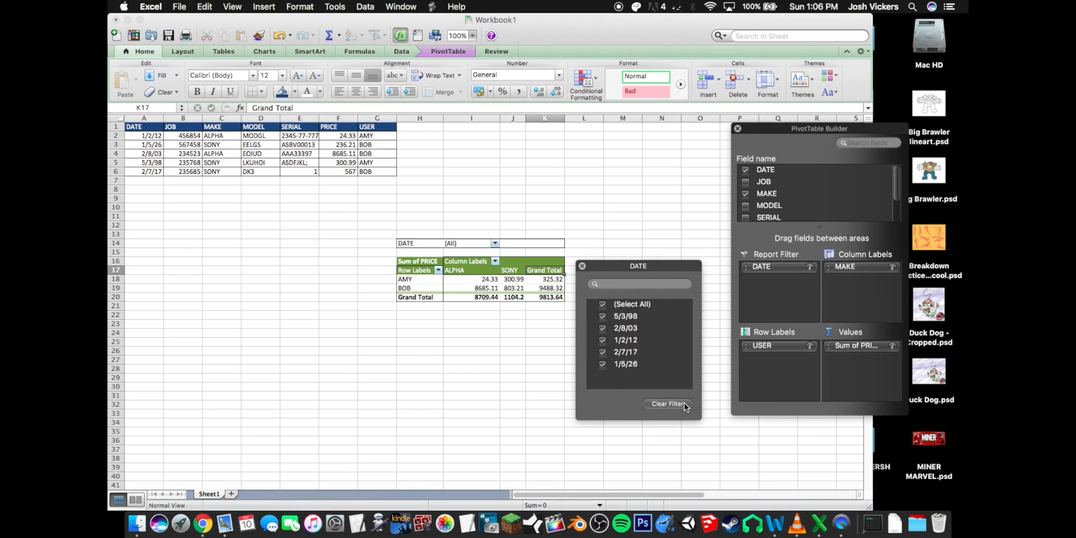
{"action": "left_click", "coordinate": [579, 263]}
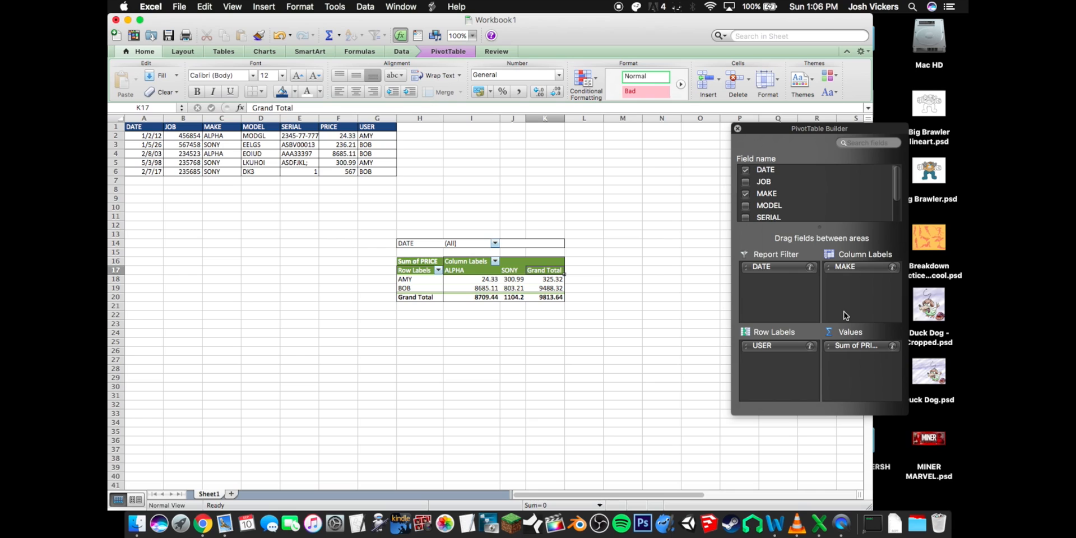
Step: Swap the PivotTable's MAKE and USER fields between columns and rows, and add MODEL beneath MAKE in the row labels
{"action": "left_click_drag", "start_coordinate": [853, 274], "coordinate": [848, 303]}
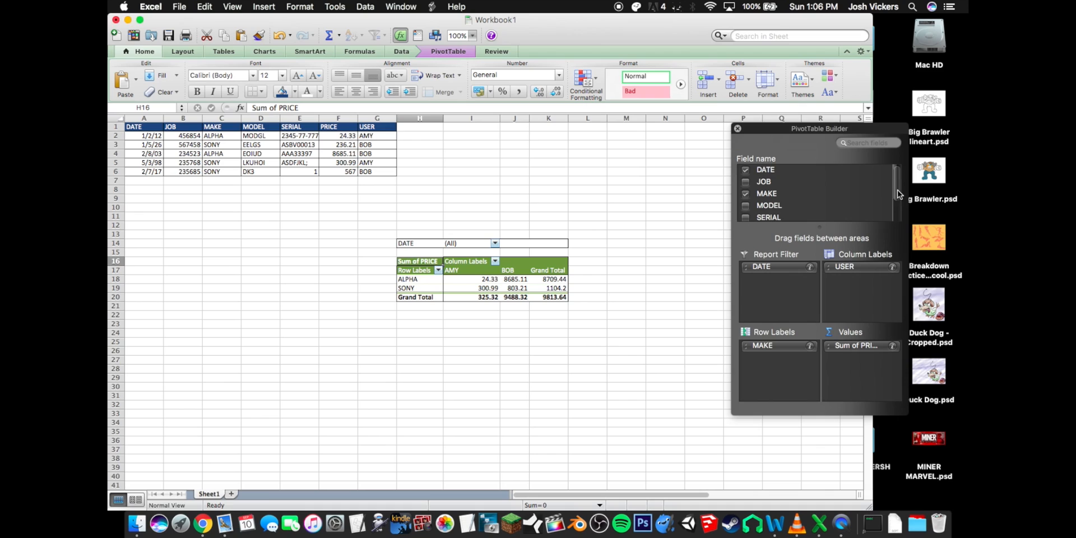
{"action": "left_click_drag", "start_coordinate": [897, 191], "coordinate": [893, 214]}
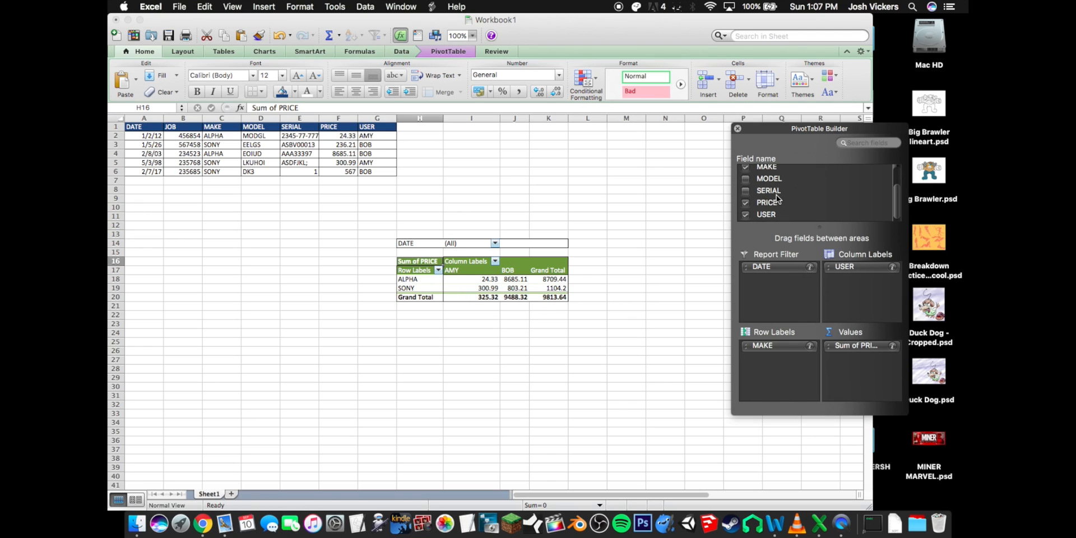
{"action": "left_click_drag", "start_coordinate": [775, 178], "coordinate": [782, 365]}
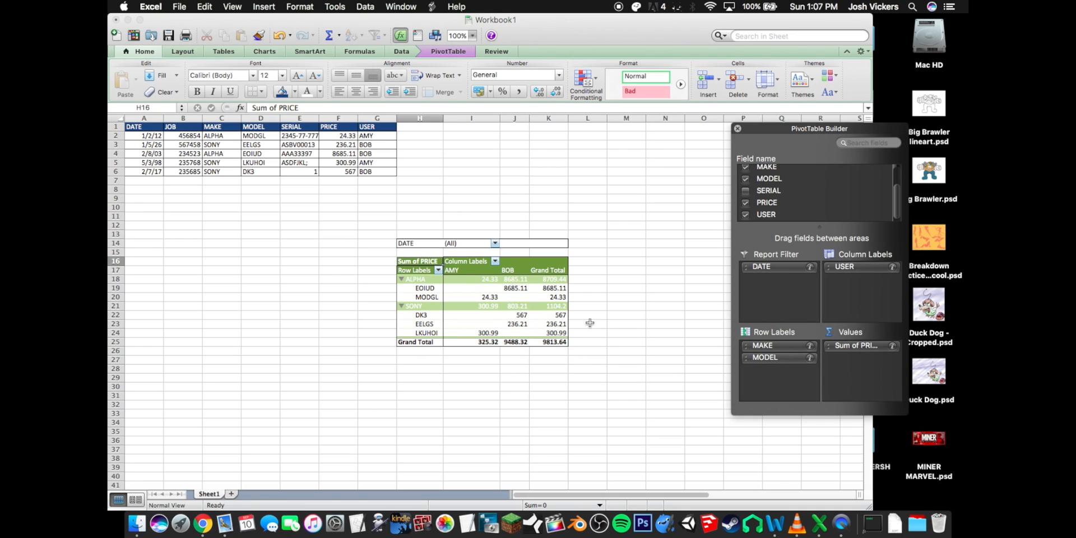
Step: Summarize the PivotTable's PRICE values by Average
{"action": "left_click", "coordinate": [893, 346]}
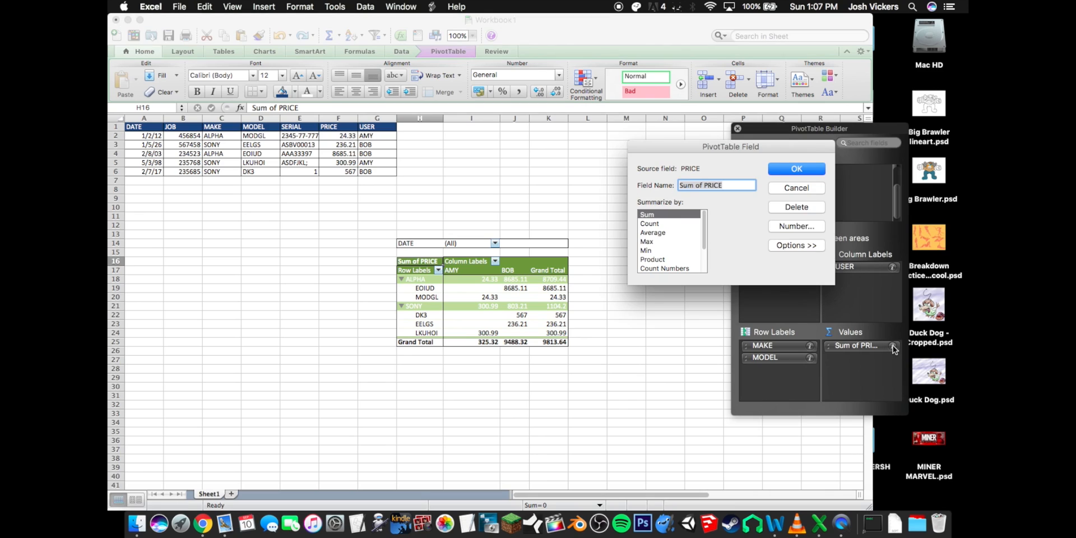
{"action": "mouse_move", "coordinate": [704, 228]}
{"action": "left_mouse_down"}
{"action": "mouse_move", "coordinate": [705, 254]}
{"action": "mouse_move", "coordinate": [704, 230]}
{"action": "left_mouse_up"}
{"action": "left_click", "coordinate": [650, 234]}
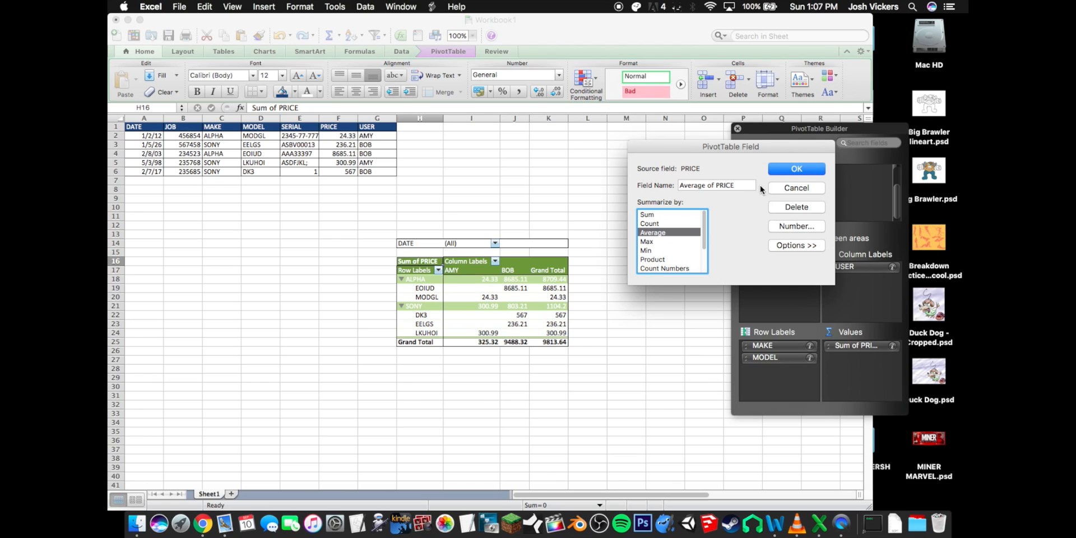
{"action": "left_click", "coordinate": [796, 168]}
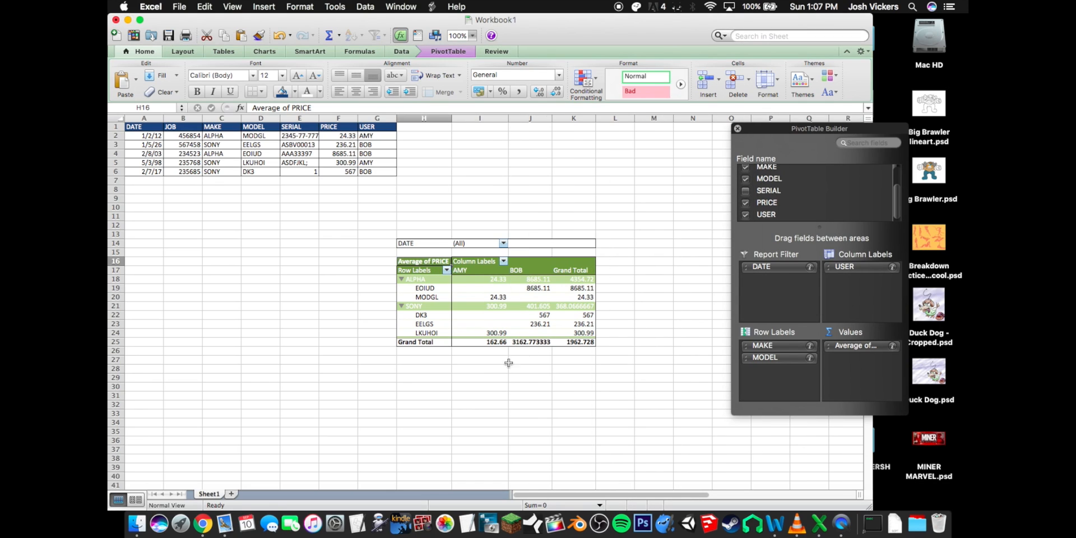